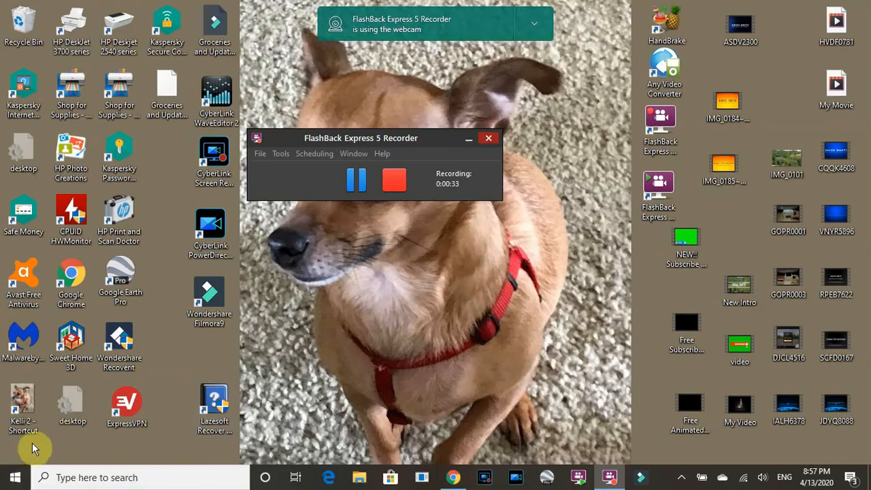
Open Disk Management and maximize its window
right_click(15, 479)
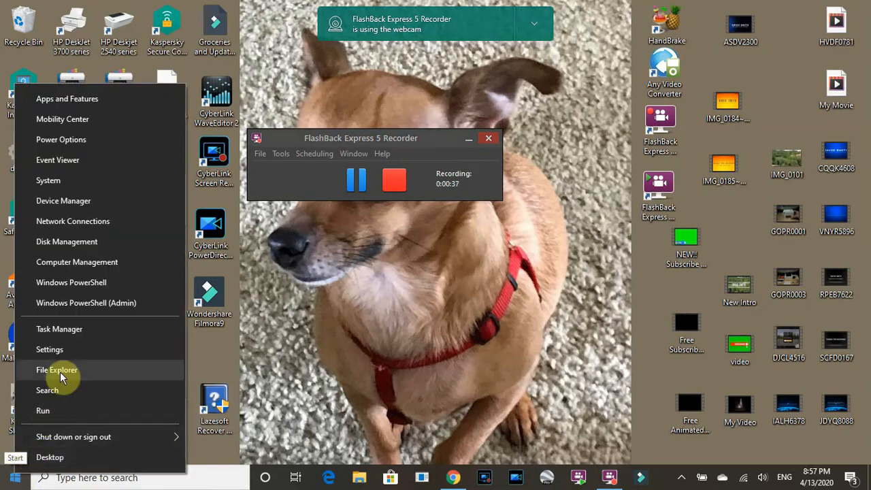
click(84, 242)
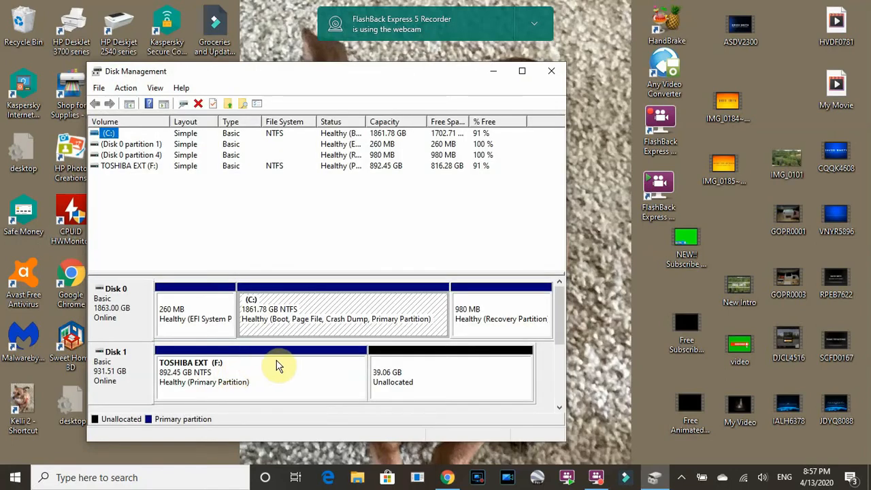
click(523, 73)
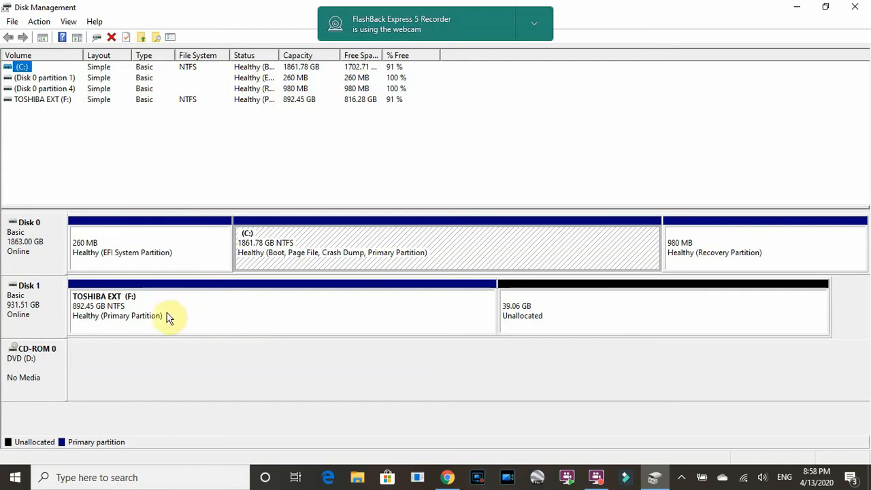
Shrink the TOSHIBA EXT (F:) volume on Disk 1 by 40000 MB
click(221, 313)
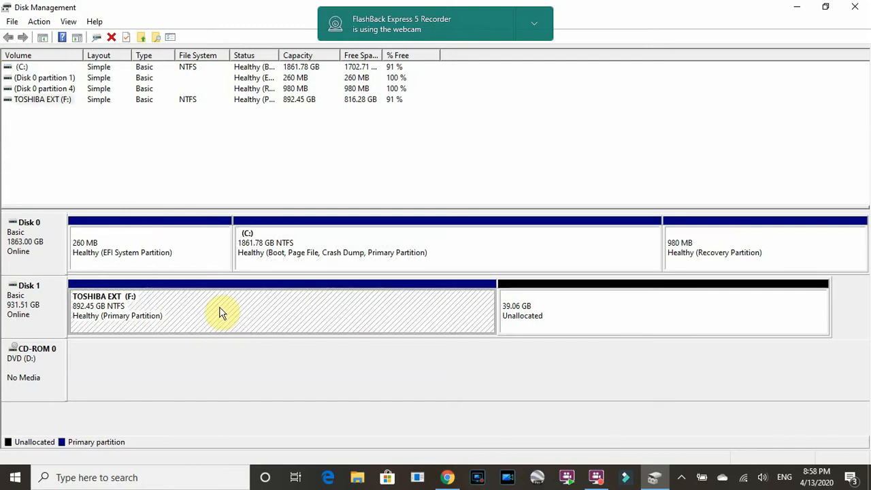
right_click(225, 311)
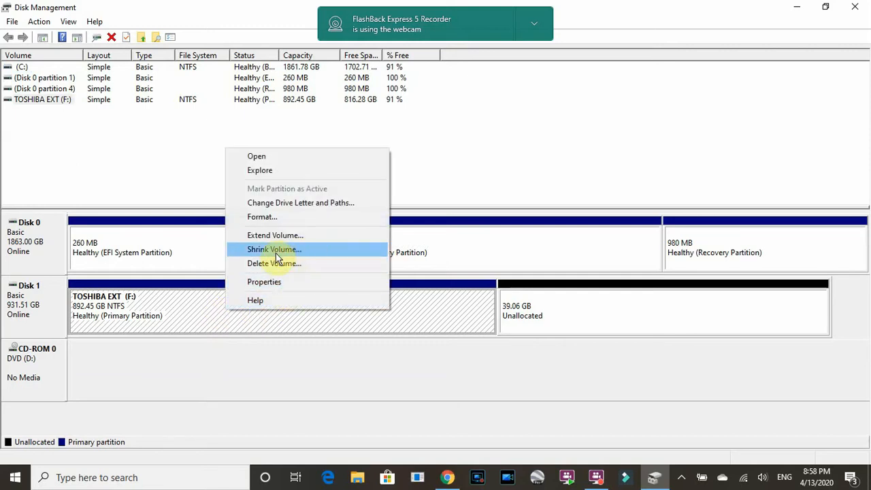
click(314, 249)
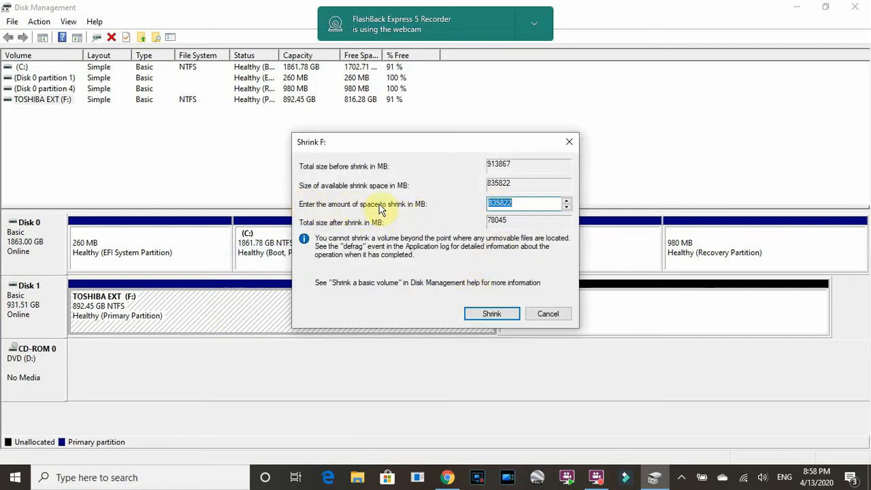
click(529, 202)
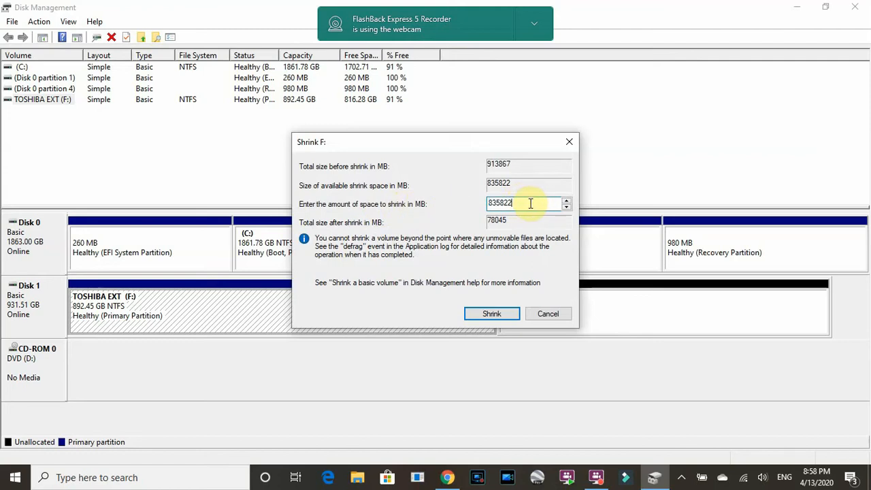
key(BackSpace)
key(BackSpace)
key(BackSpace)
key(BackSpace)
key(BackSpace)
key(BackSpace)
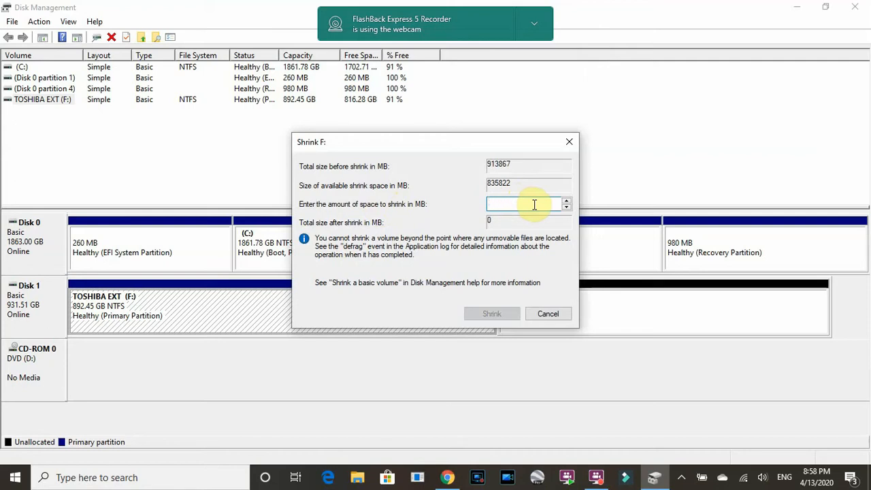
text(4)
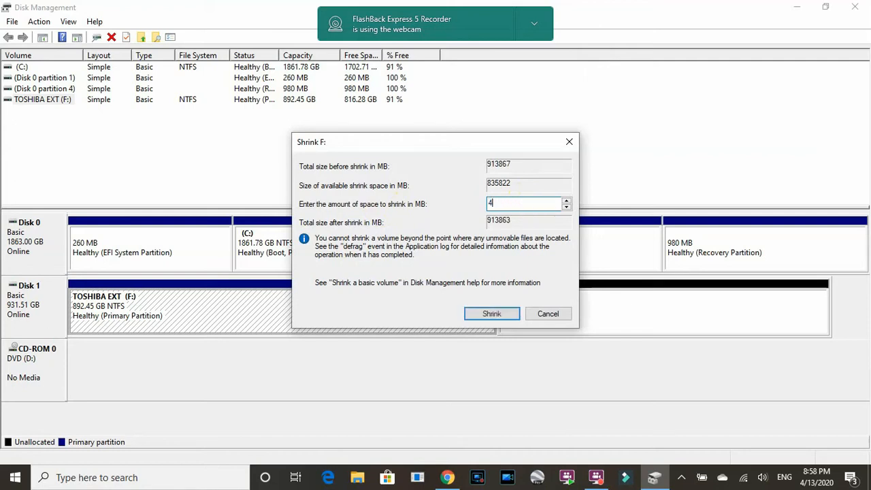
text(0000)
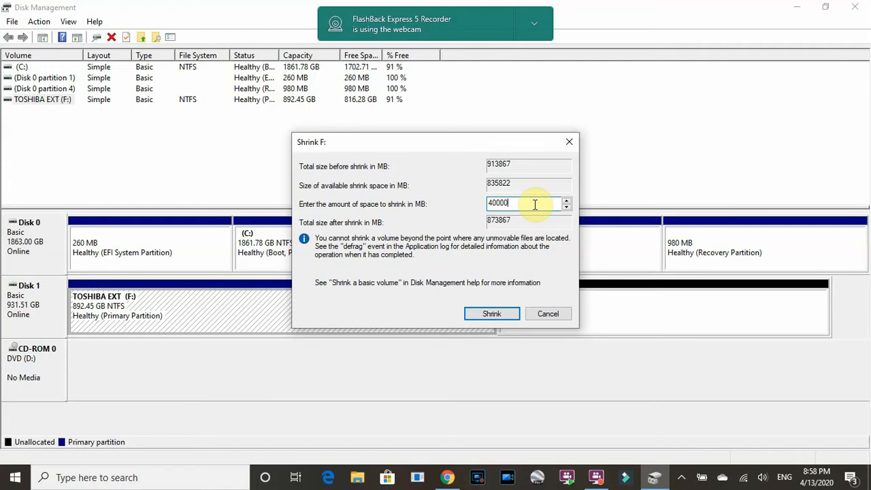
click(492, 315)
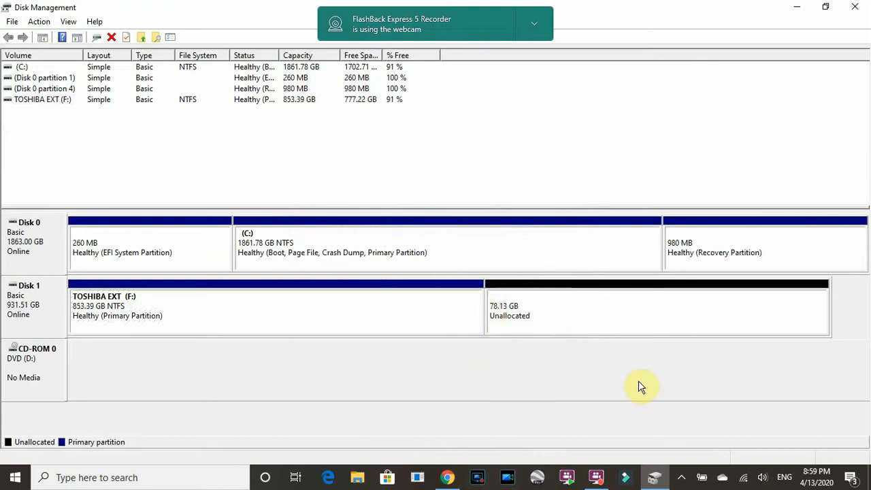
Start a new simple volume in Disk 1's unallocated space, using the full 79999 MB
click(647, 311)
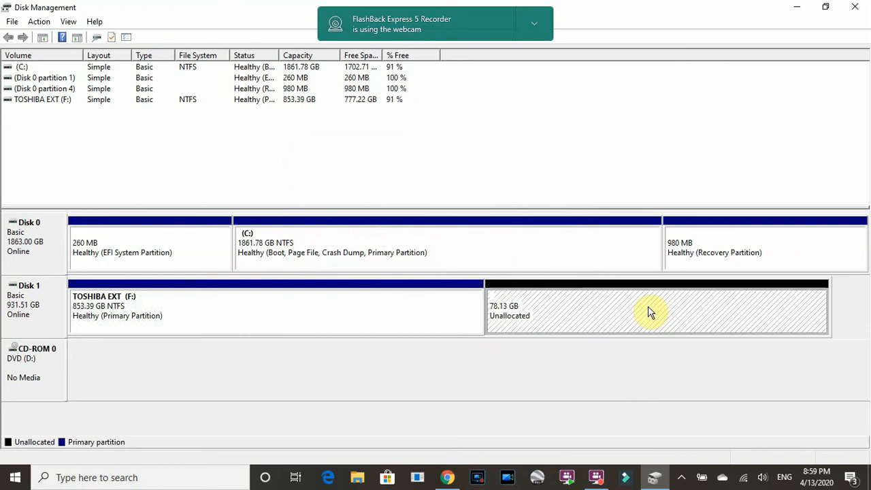
right_click(647, 311)
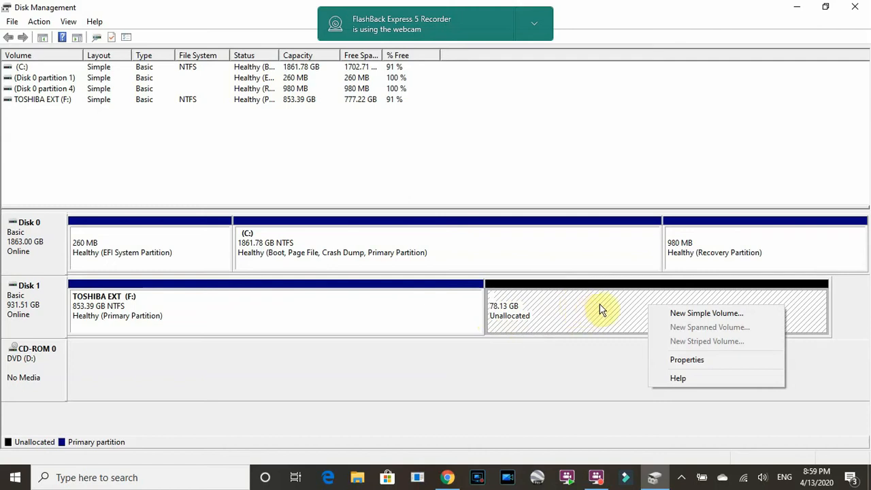
click(703, 316)
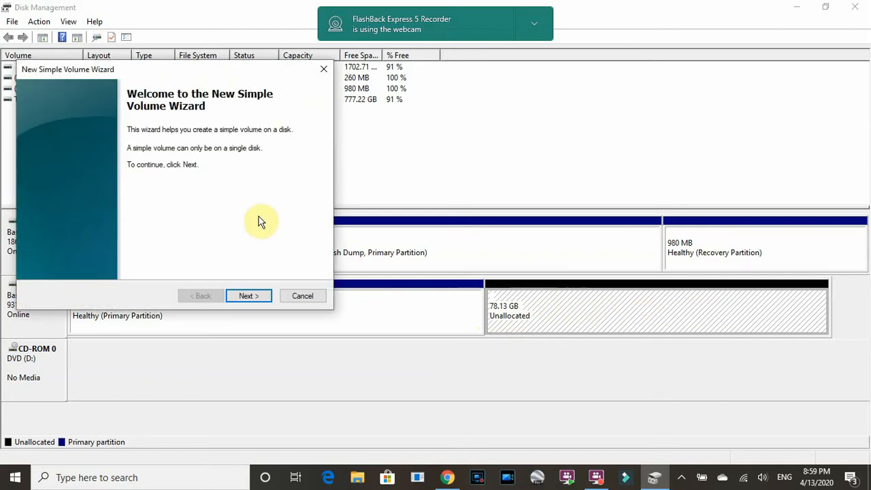
click(246, 299)
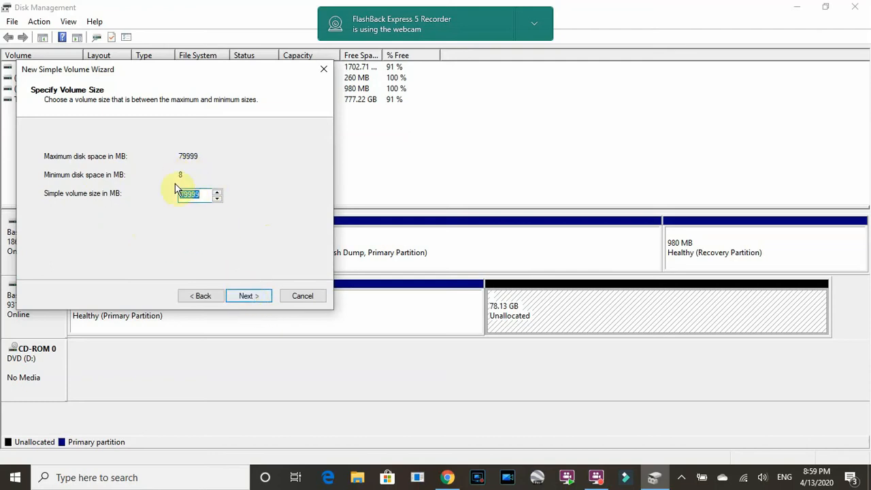
click(250, 297)
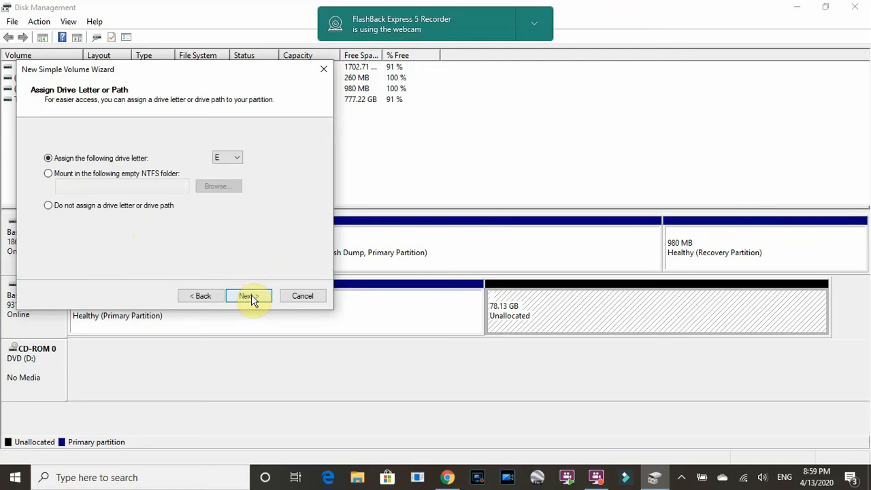
Assign drive letter Z and create the volume with NTFS, default allocation size, label New Volume and quick format
click(238, 159)
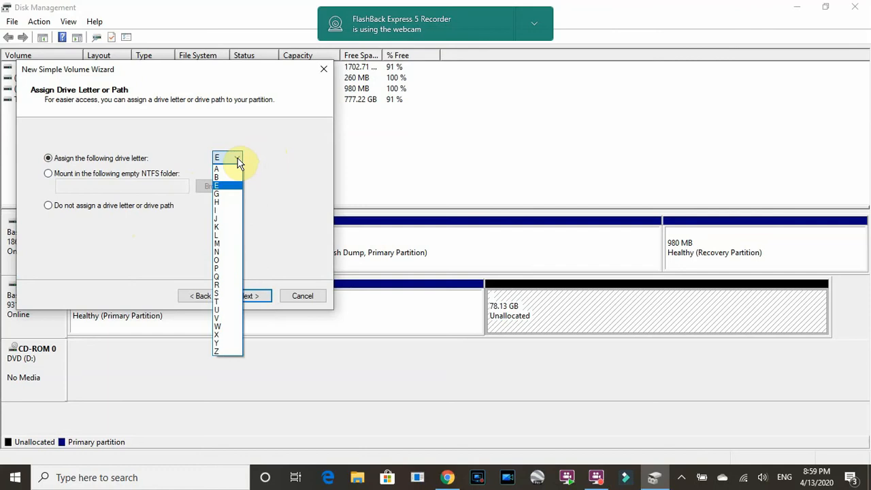
click(230, 352)
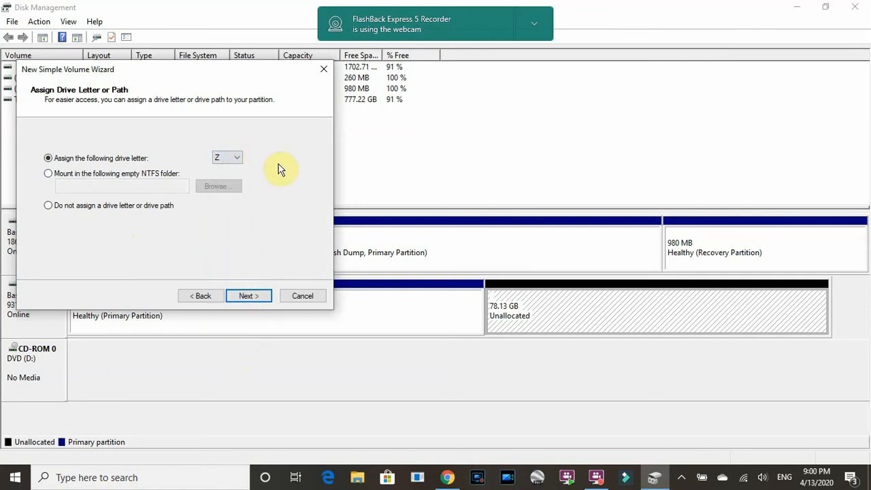
click(246, 298)
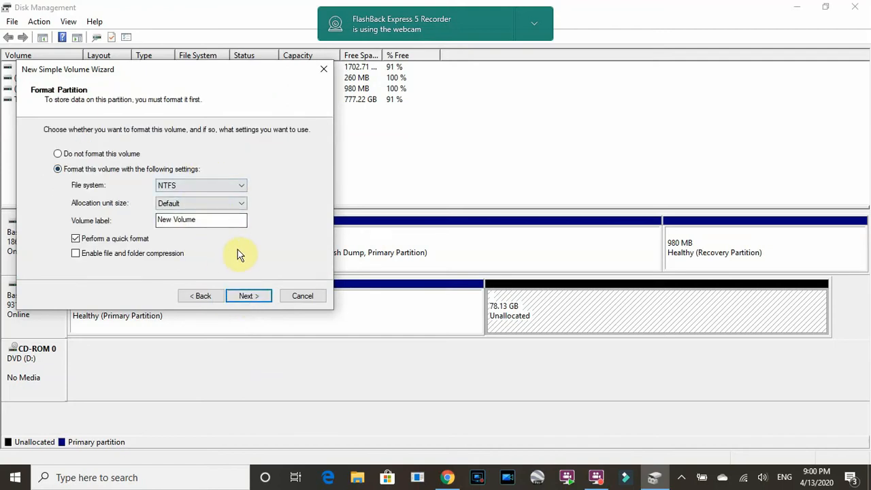
click(248, 298)
click(248, 297)
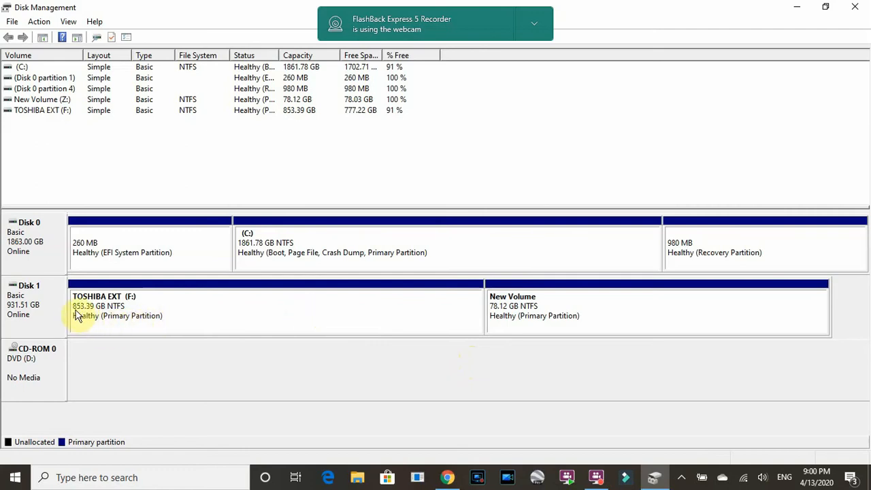
Shrink the TOSHIBA EXT (F:) volume on Disk 1 by another 20000 MB
click(271, 315)
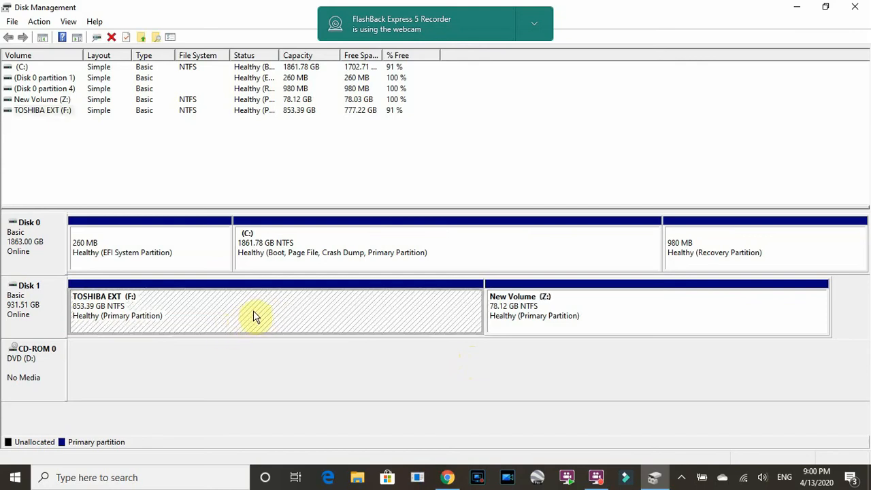
right_click(255, 316)
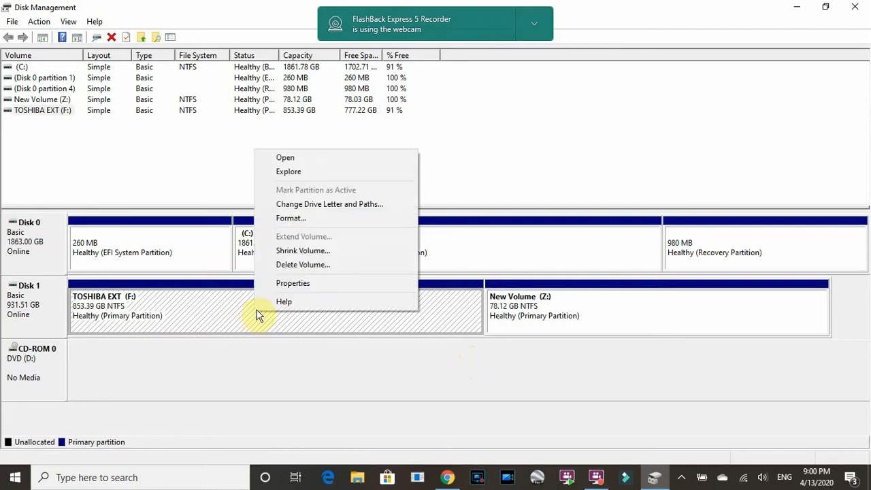
click(336, 251)
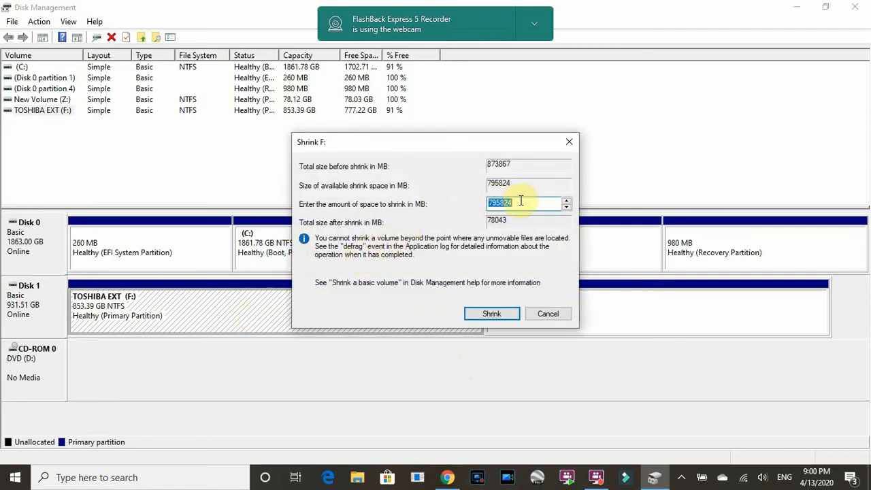
click(525, 203)
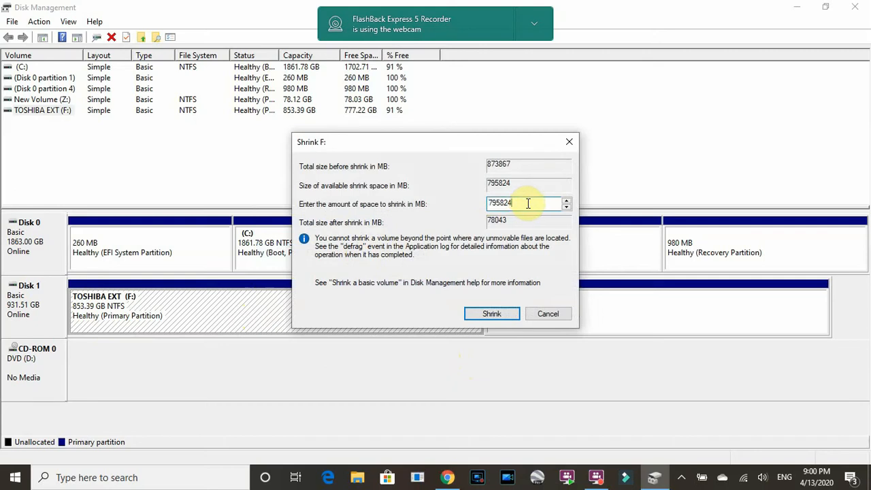
key(BackSpace)
key(BackSpace)
key(BackSpace)
key(BackSpace)
key(BackSpace)
key(BackSpace)
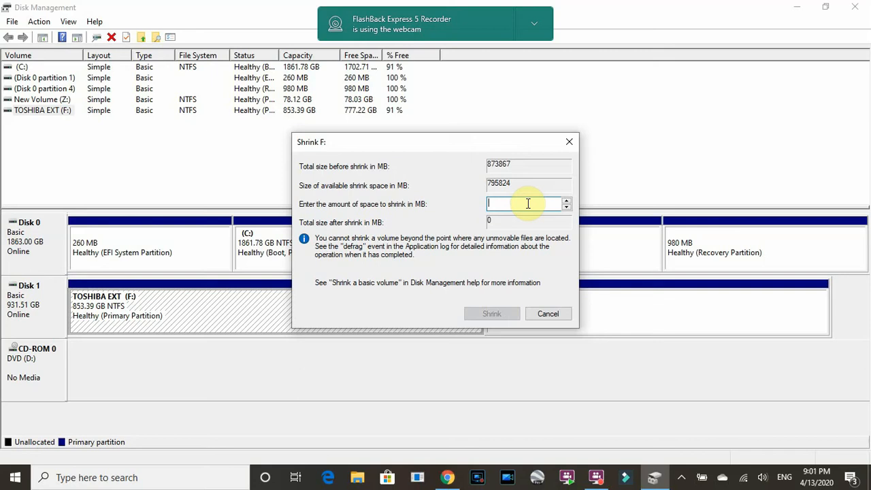
text(2)
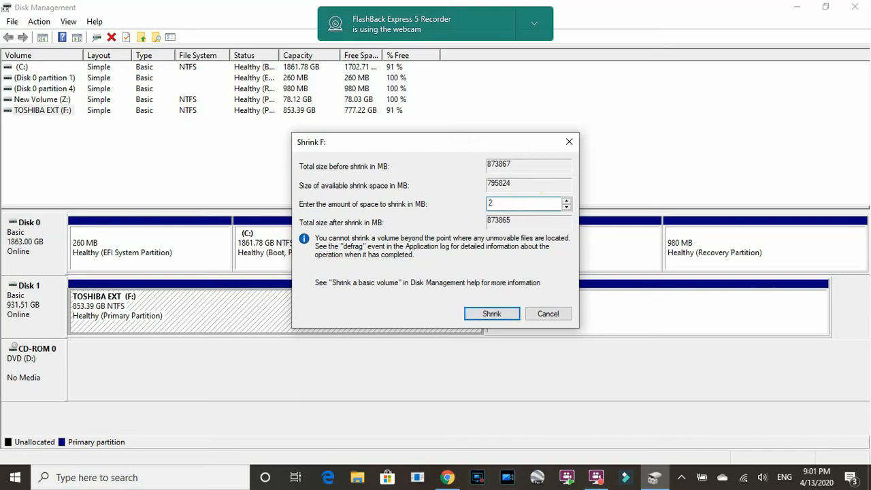
text(0000)
click(492, 315)
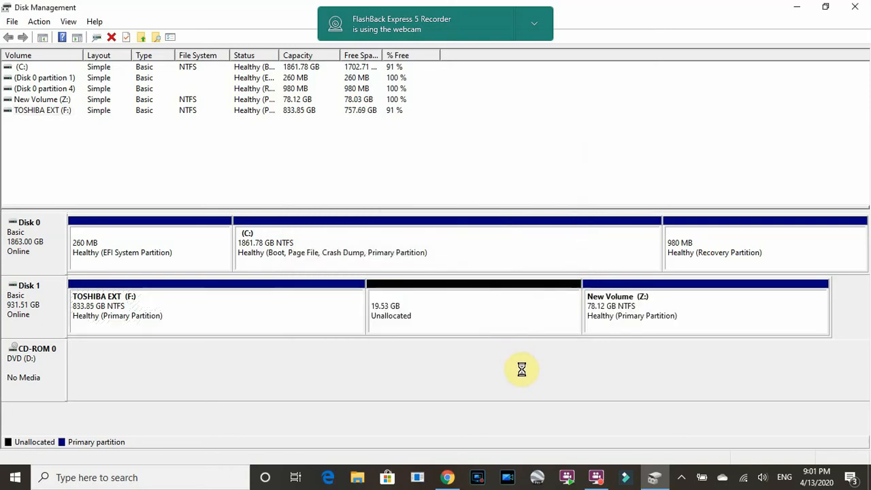
Start a new simple volume in the unallocated space between F: and Z:, using the full 19999 MB
click(472, 314)
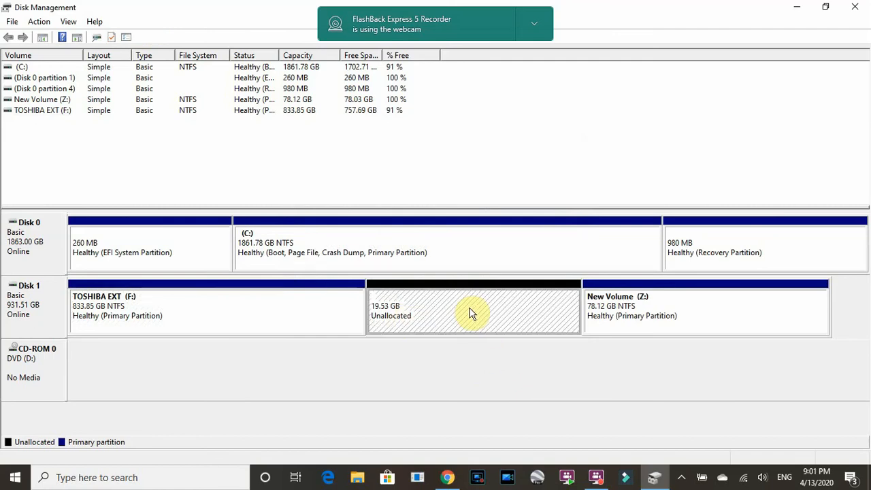
right_click(470, 312)
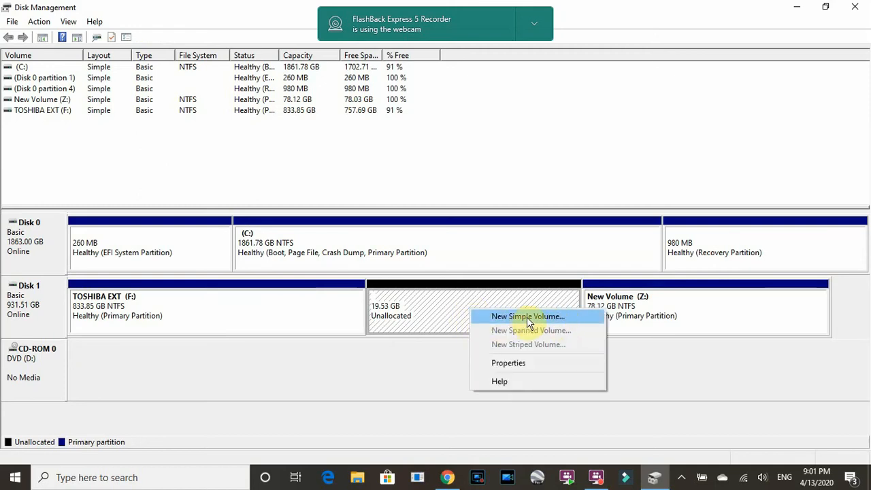
click(525, 319)
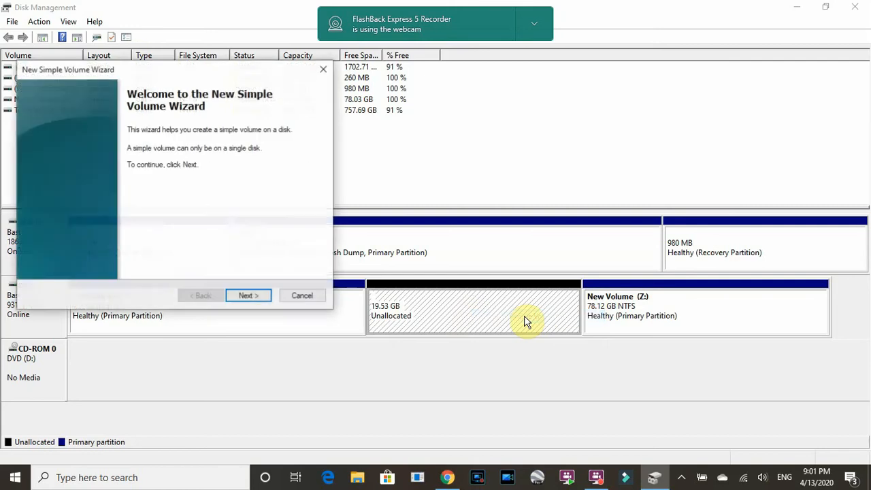
click(249, 297)
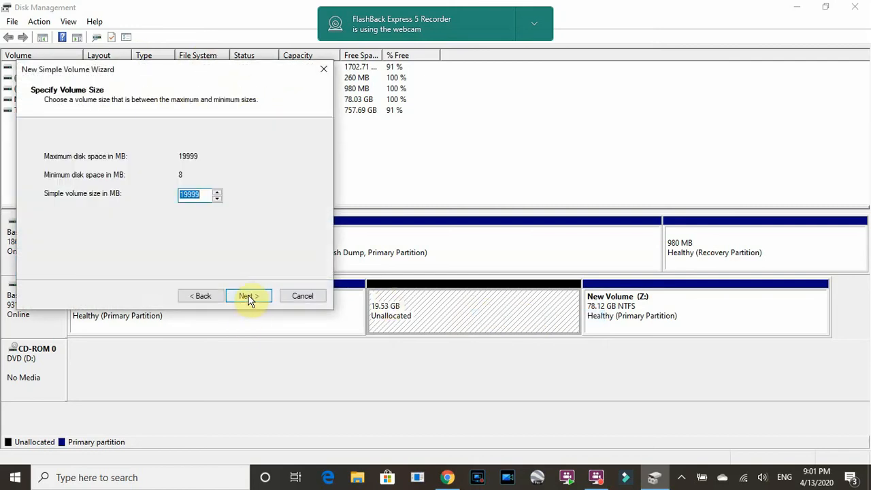
click(245, 299)
click(247, 297)
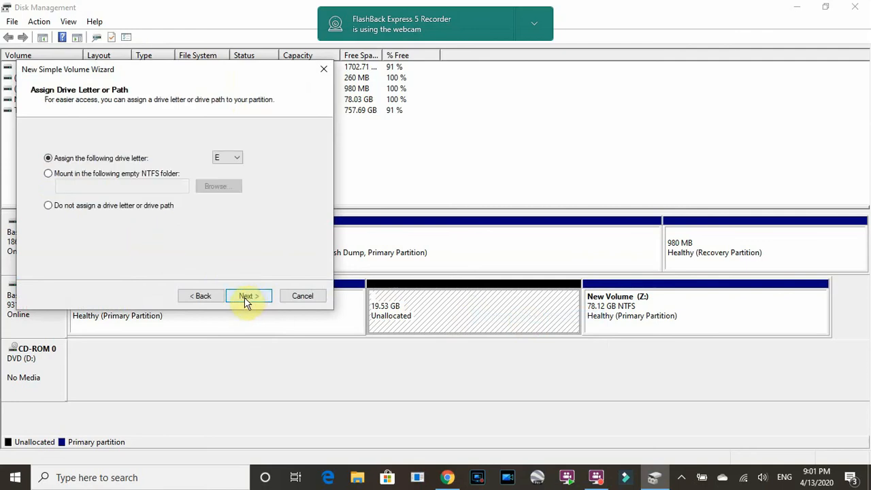
Assign drive letter X and create the volume with NTFS, default allocation size, label New Volume and quick format
click(237, 162)
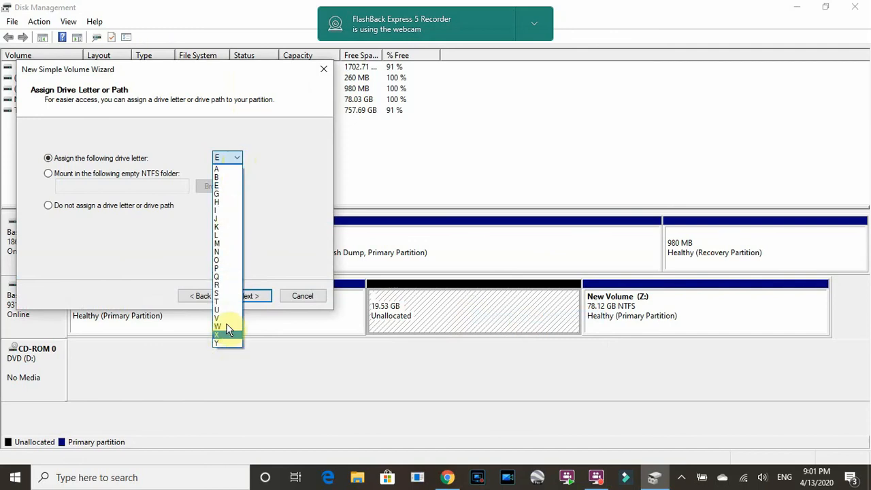
click(228, 336)
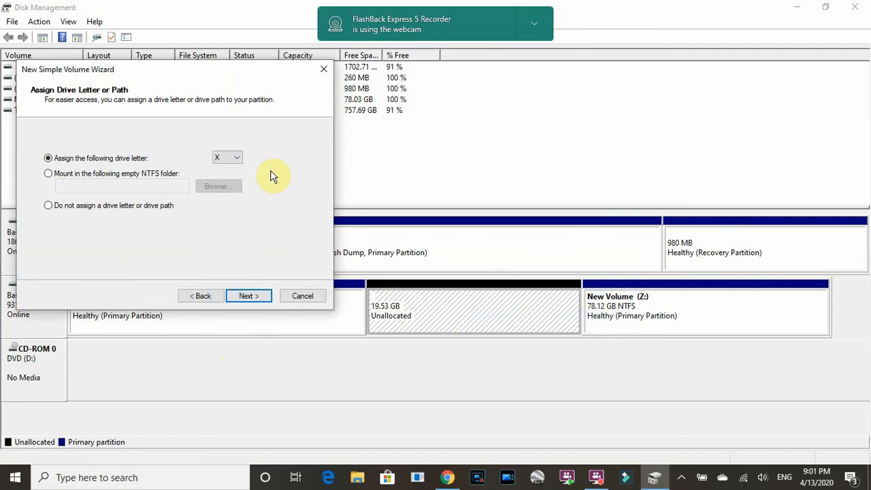
click(247, 297)
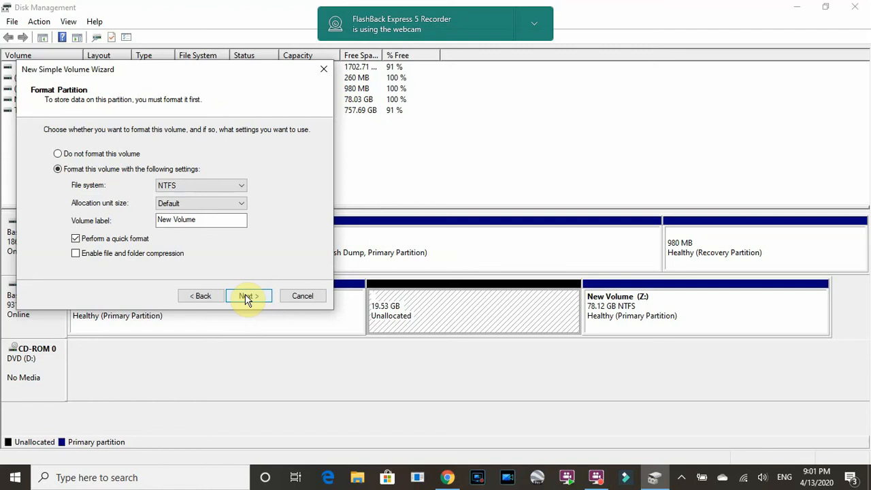
click(247, 297)
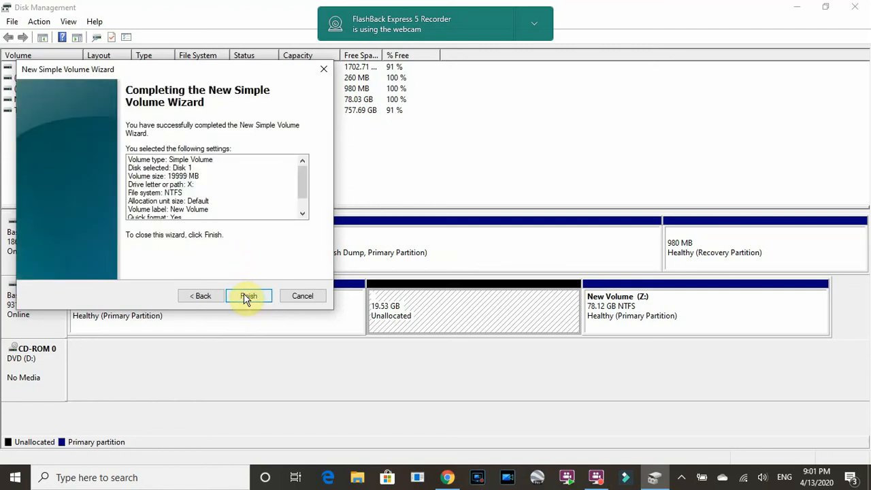
click(246, 297)
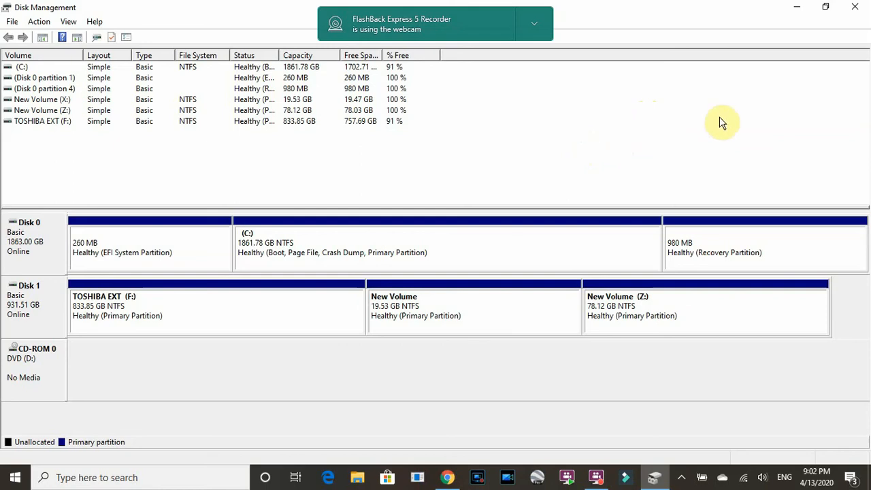
Minimize Disk Management and move the FlashBack Express 5 Recorder window lower on the desktop
click(799, 11)
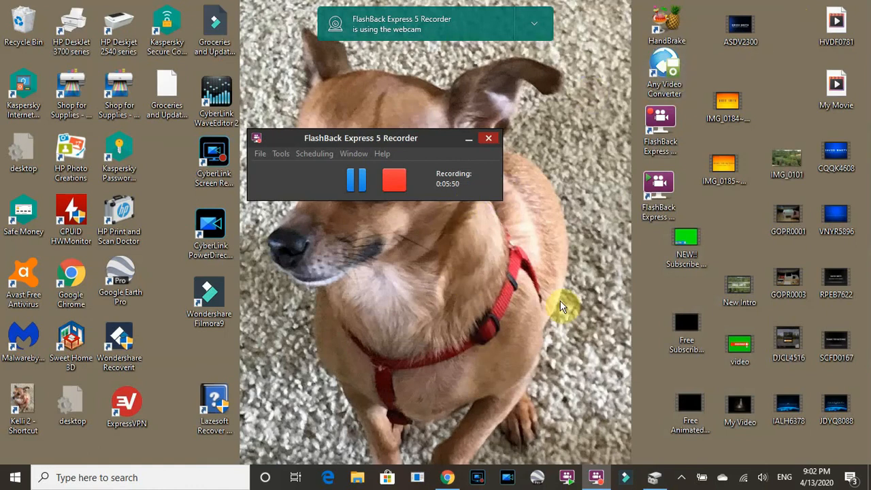
drag(440, 138, 482, 394)
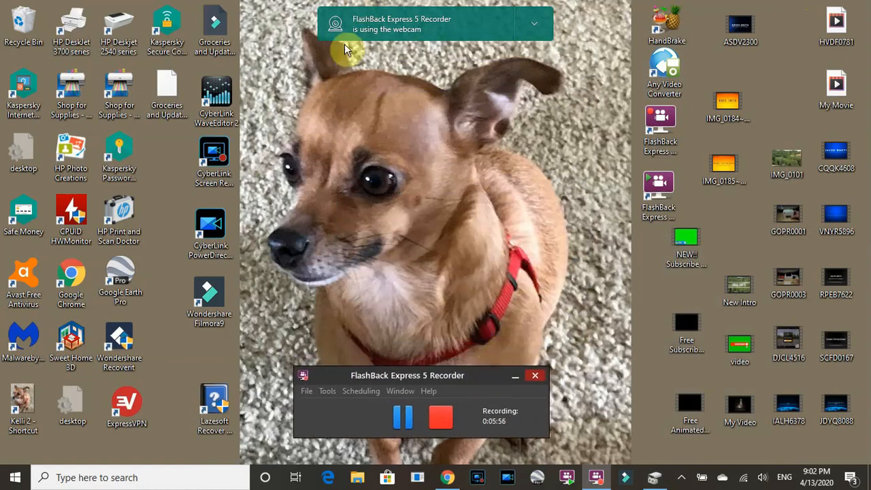